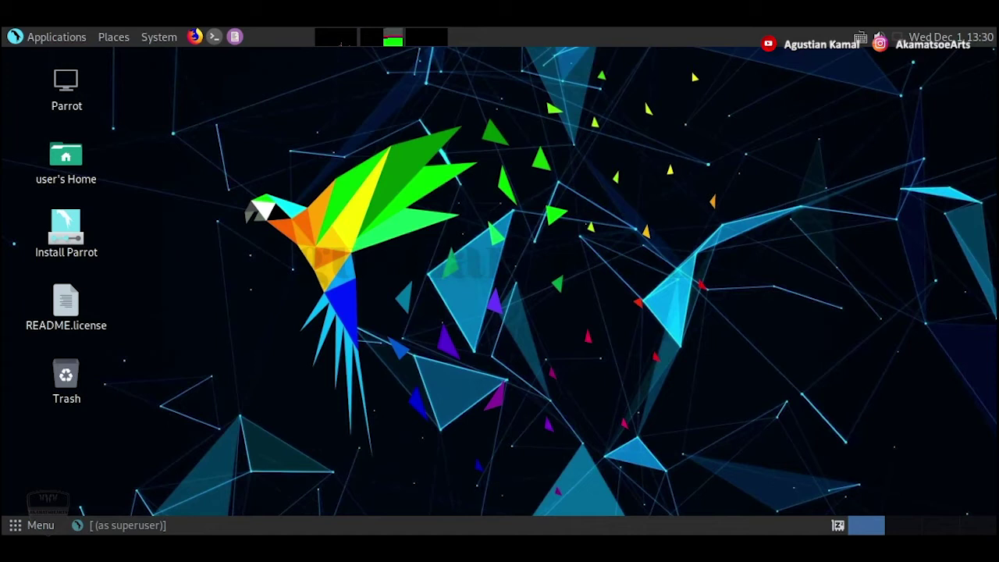
# Step: Restore the installer window and select the free space on the VBOX HARDDISK storage device
pyautogui.click(176, 529)
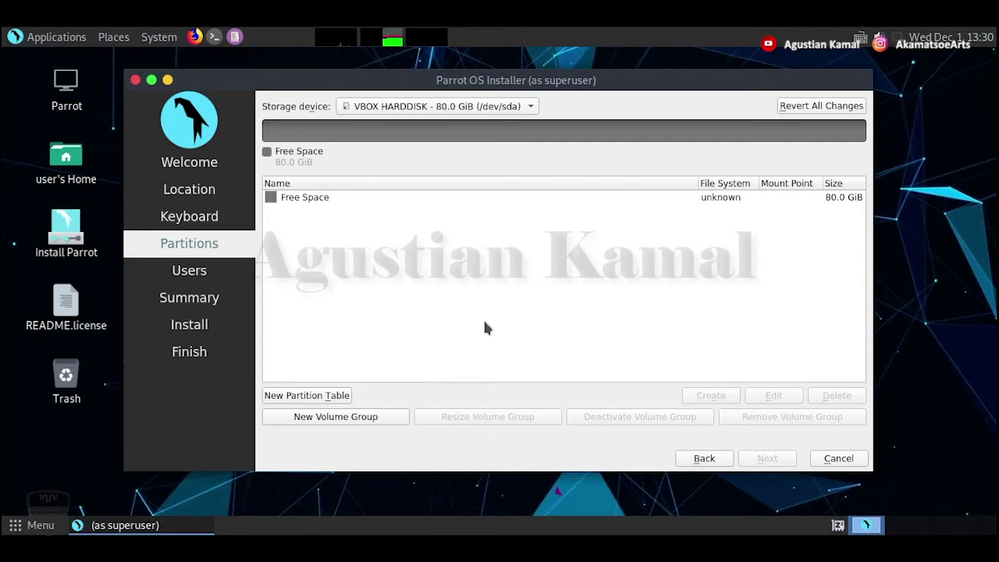
pyautogui.click(484, 110)
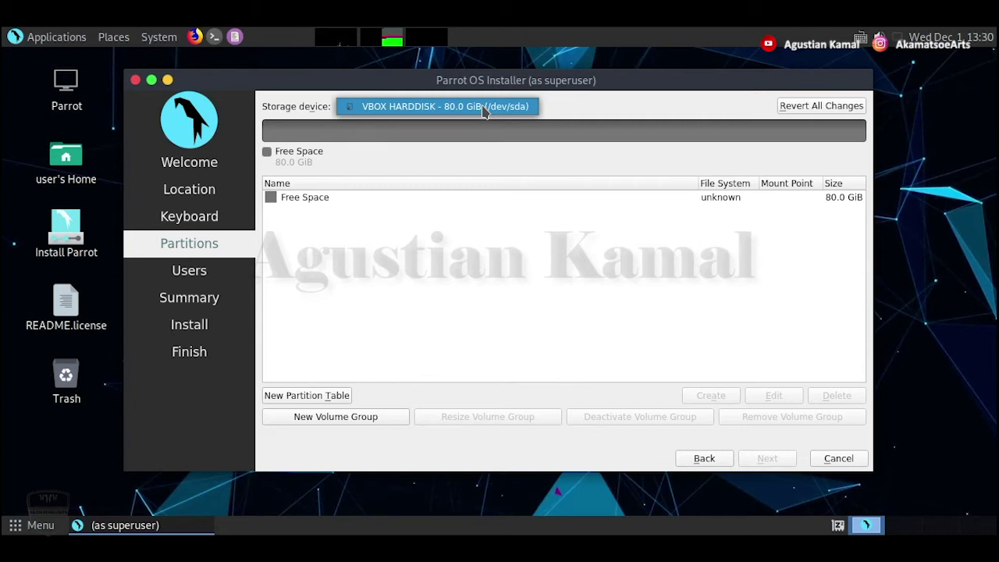
pyautogui.click(483, 137)
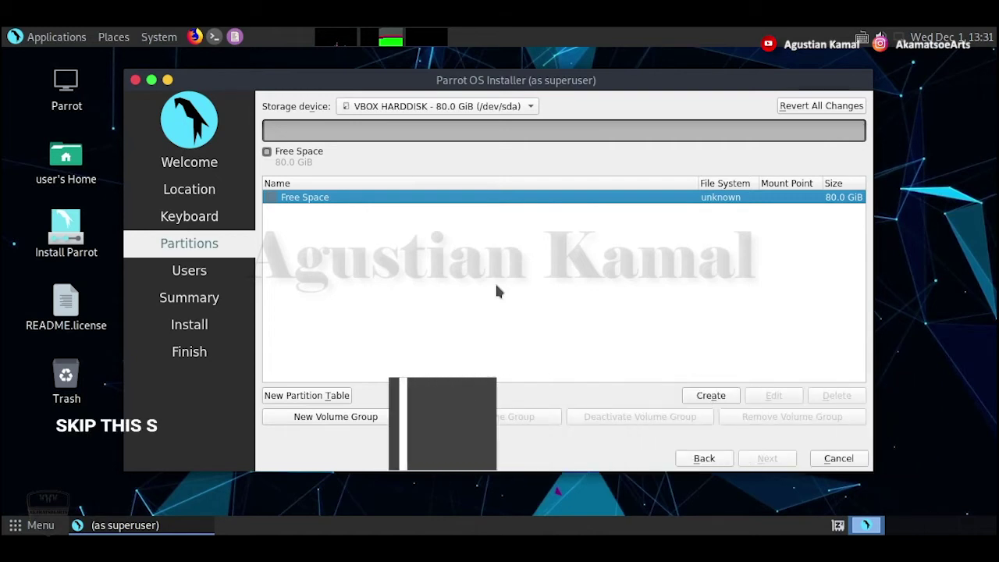
# Step: Start a new partition in the free space with a size of 350 MiB and the fat32 file system
pyautogui.click(710, 395)
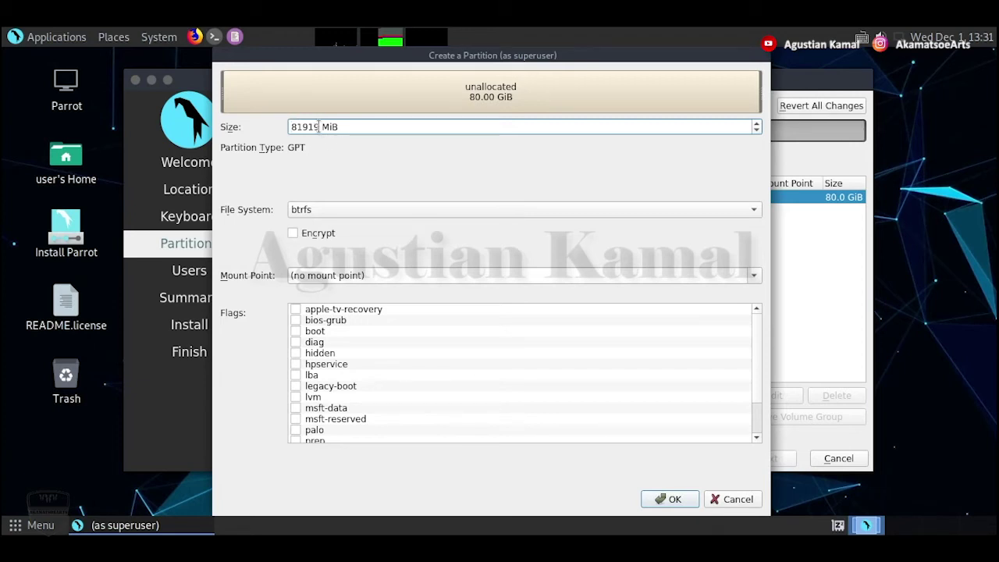
pyautogui.moveTo(319, 127); pyautogui.dragTo(280, 123)
pyautogui.write('350')
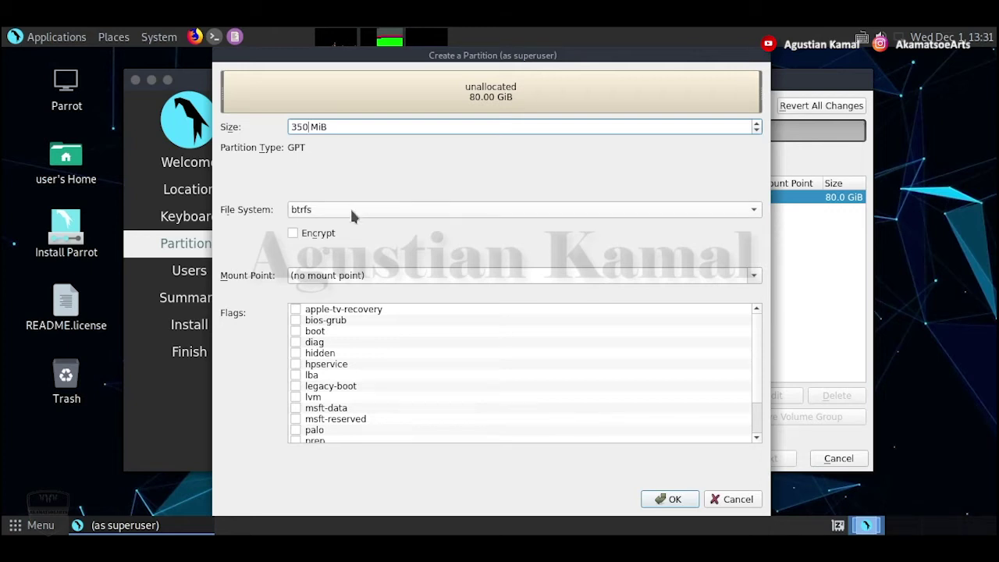
pyautogui.click(351, 209)
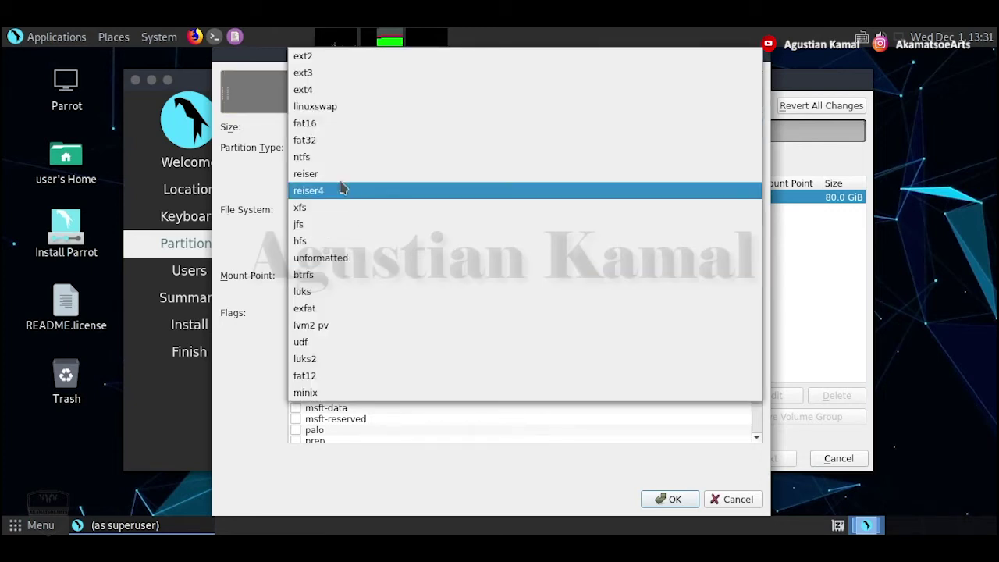
pyautogui.click(343, 140)
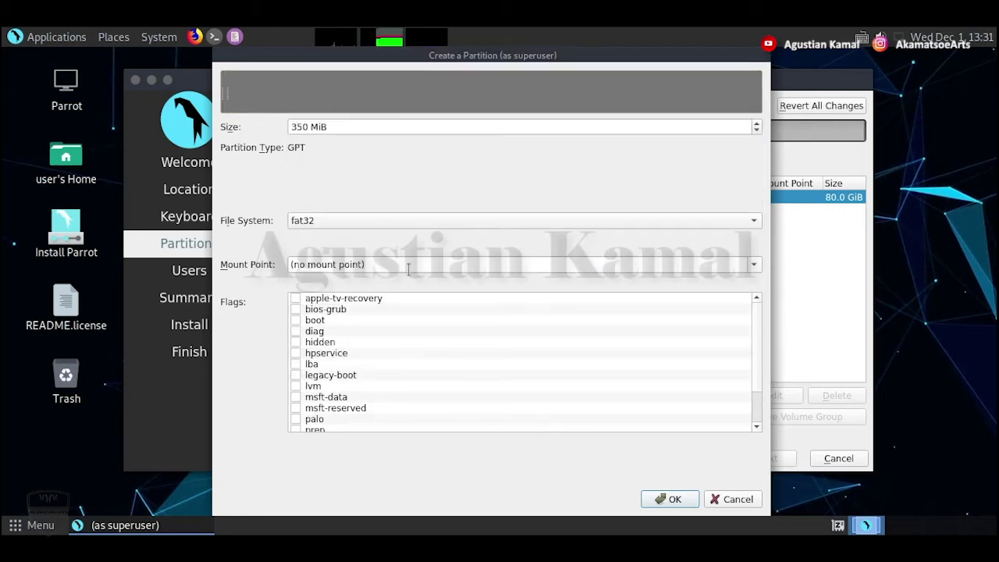
# Step: Assign the /boot/efi mount point and the boot flag to the fat32 partition and confirm its creation
pyautogui.click(753, 266)
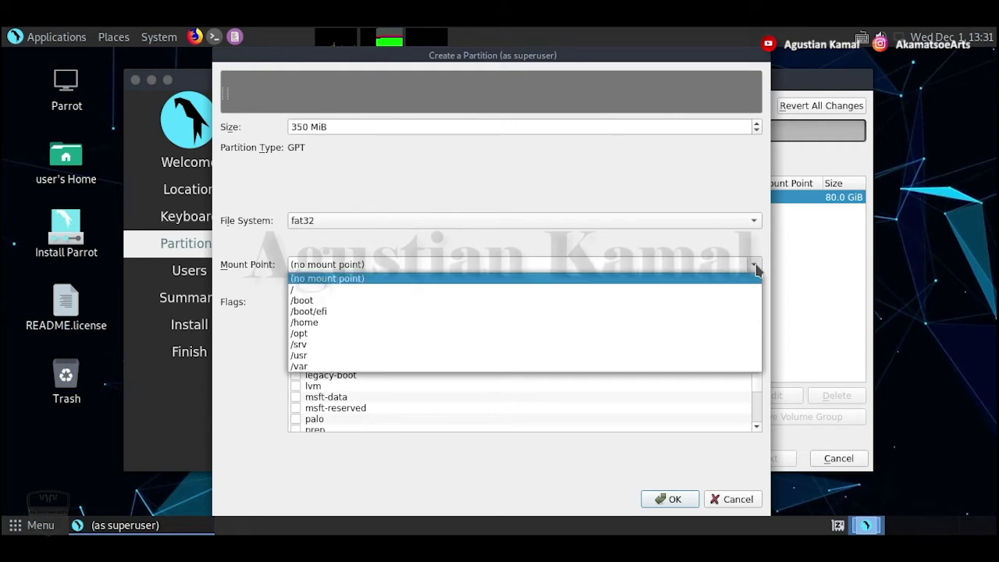
pyautogui.click(350, 314)
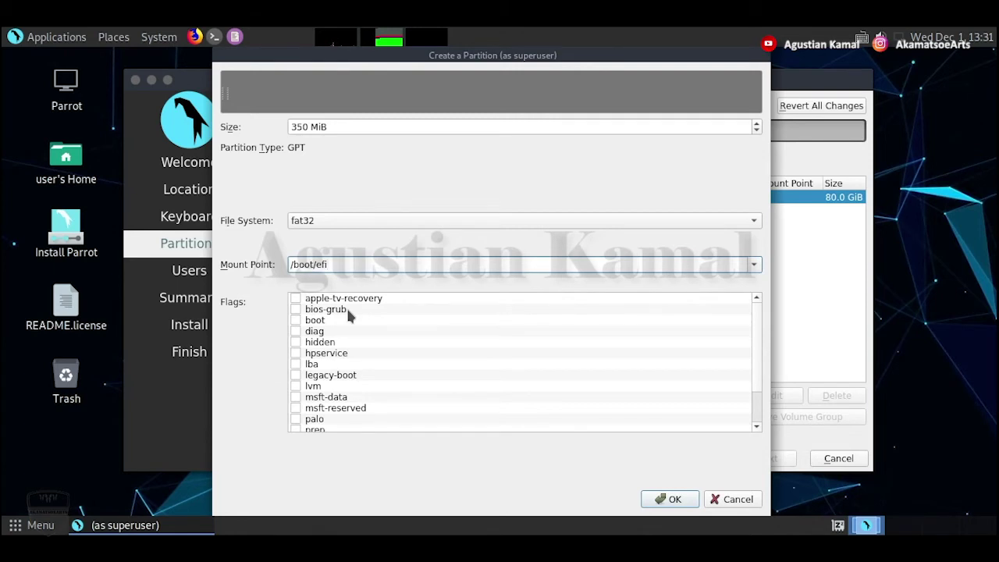
pyautogui.click(296, 321)
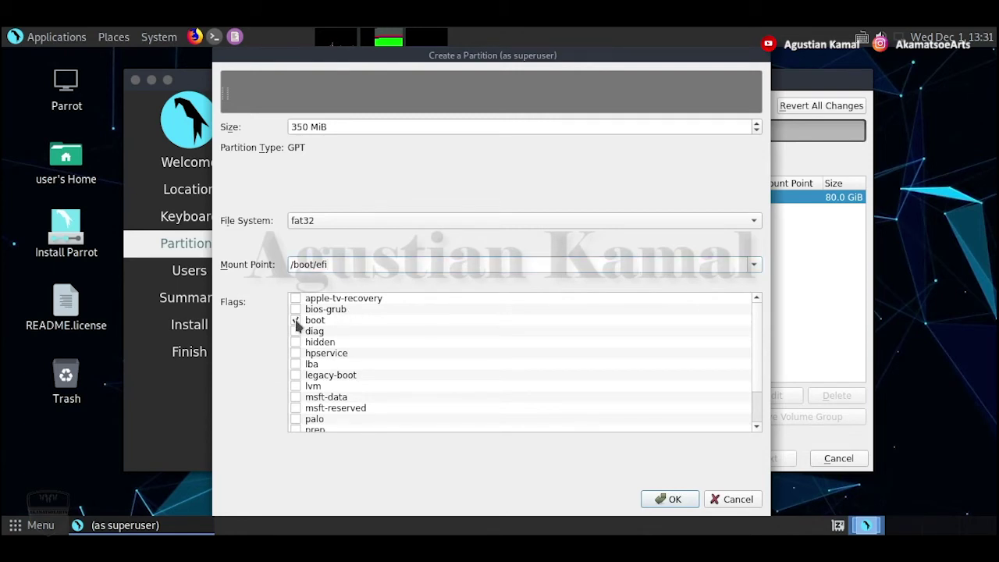
pyautogui.click(669, 500)
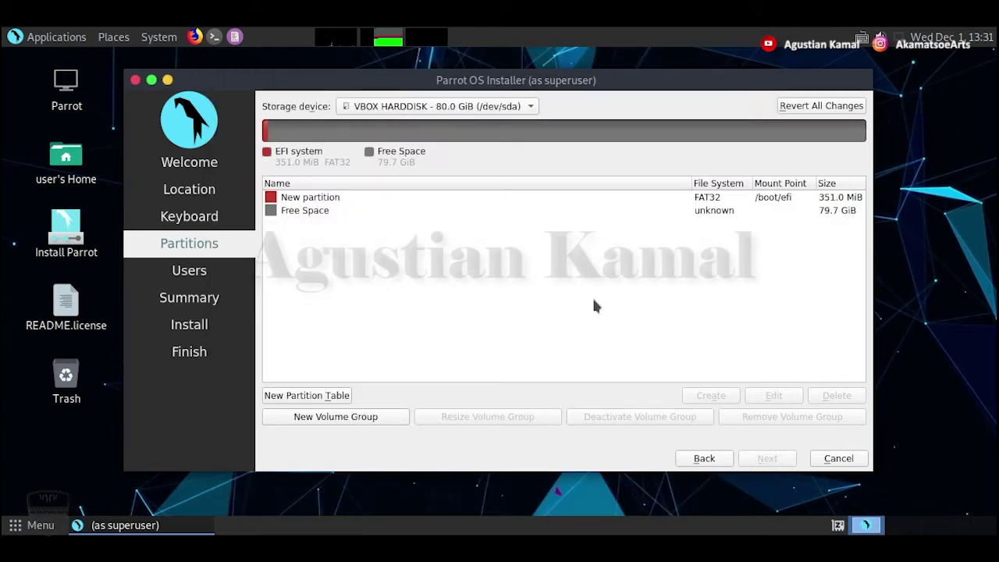
# Step: Create a 4096 MiB linuxswap partition in the free space that follows the /boot/efi partition
pyautogui.click(719, 200)
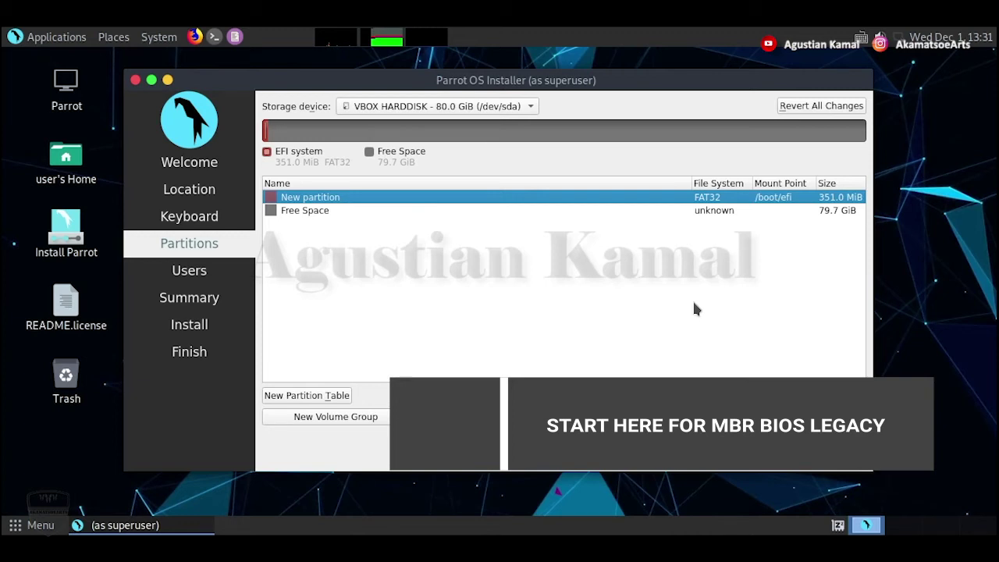
pyautogui.click(648, 210)
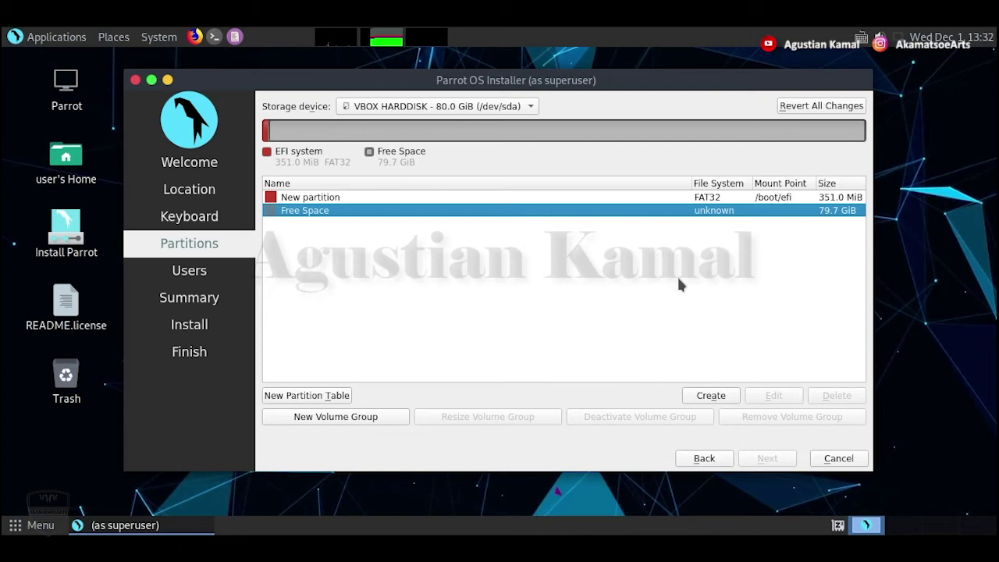
pyautogui.click(710, 395)
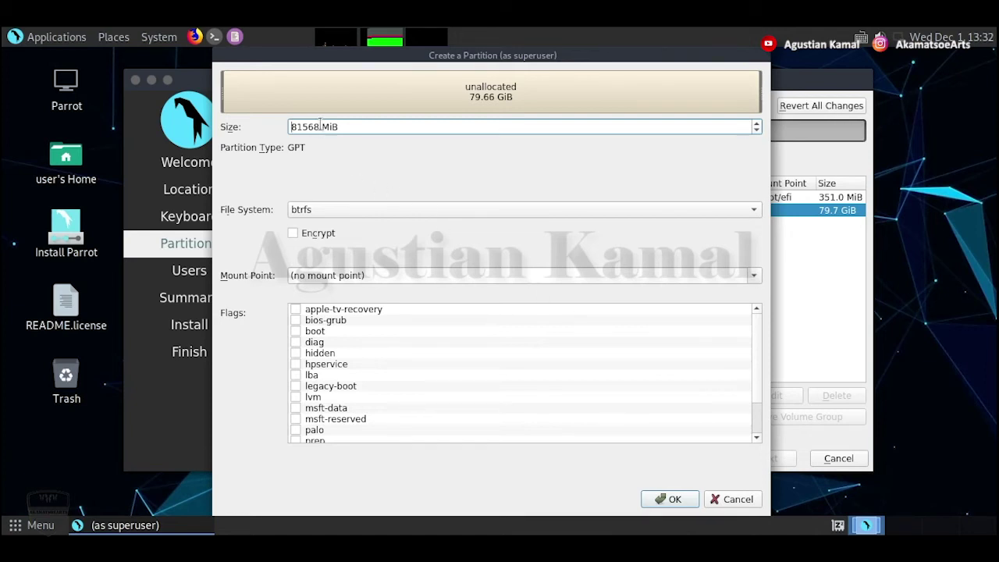
pyautogui.moveTo(320, 123); pyautogui.dragTo(277, 125)
pyautogui.write('4096')
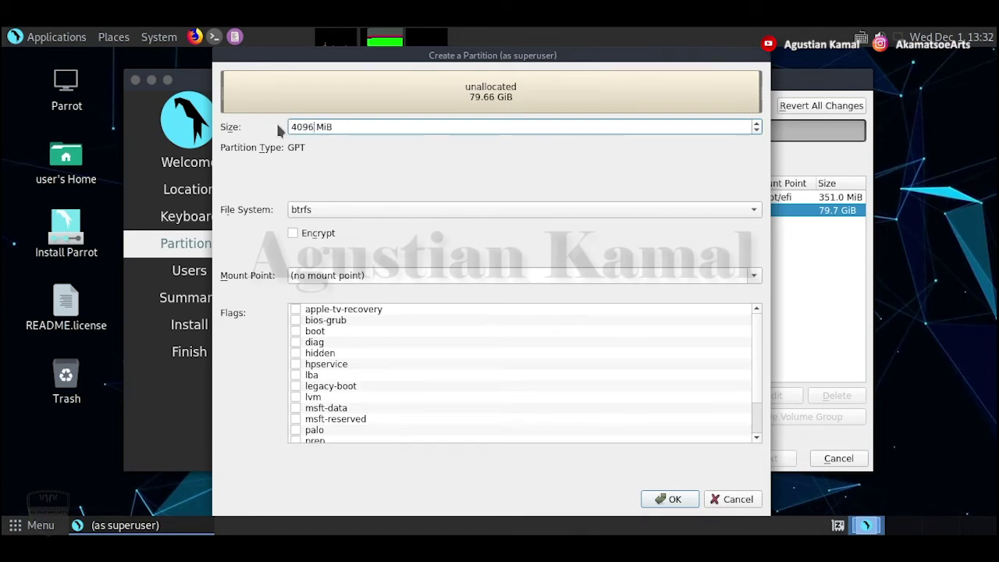
pyautogui.click(395, 214)
pyautogui.click(345, 105)
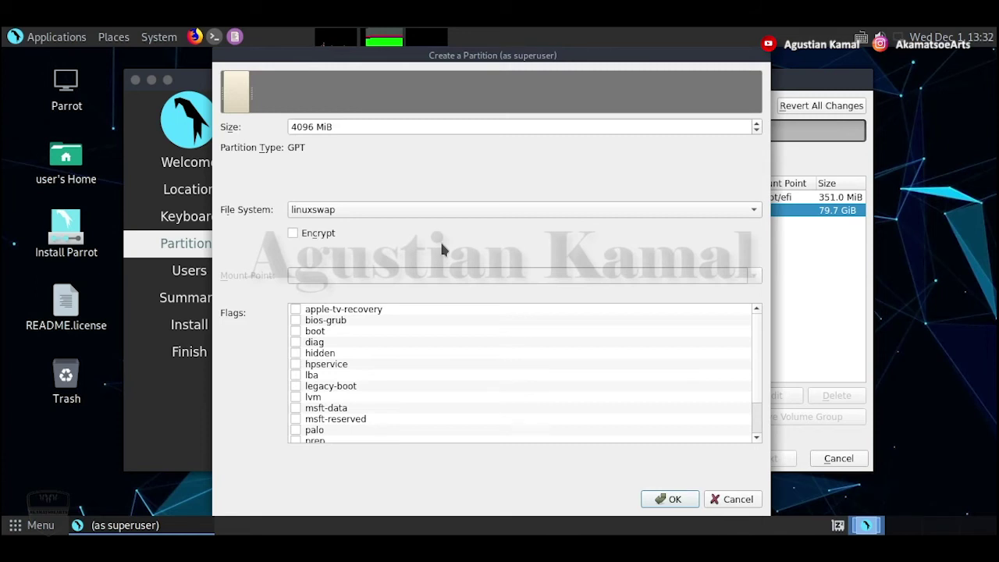
pyautogui.scroll(-2, 348, 361)
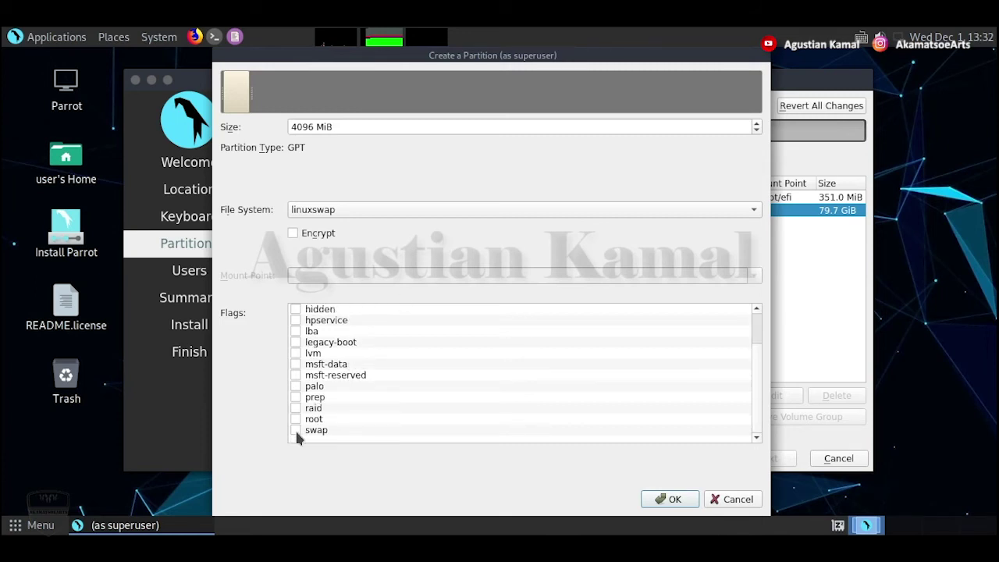
pyautogui.click(671, 499)
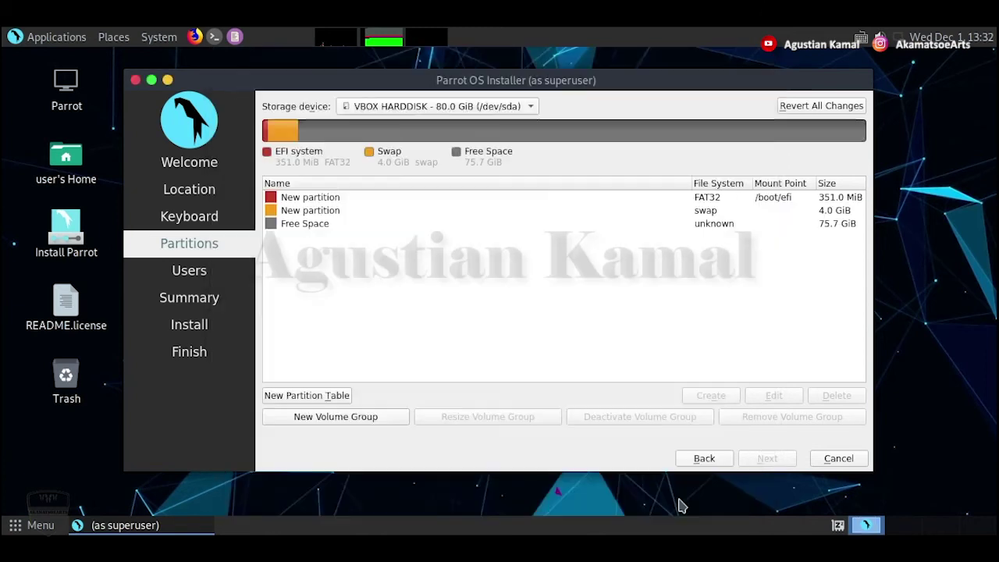
# Step: Start a new btrfs partition that takes up all of the remaining free space
pyautogui.click(712, 224)
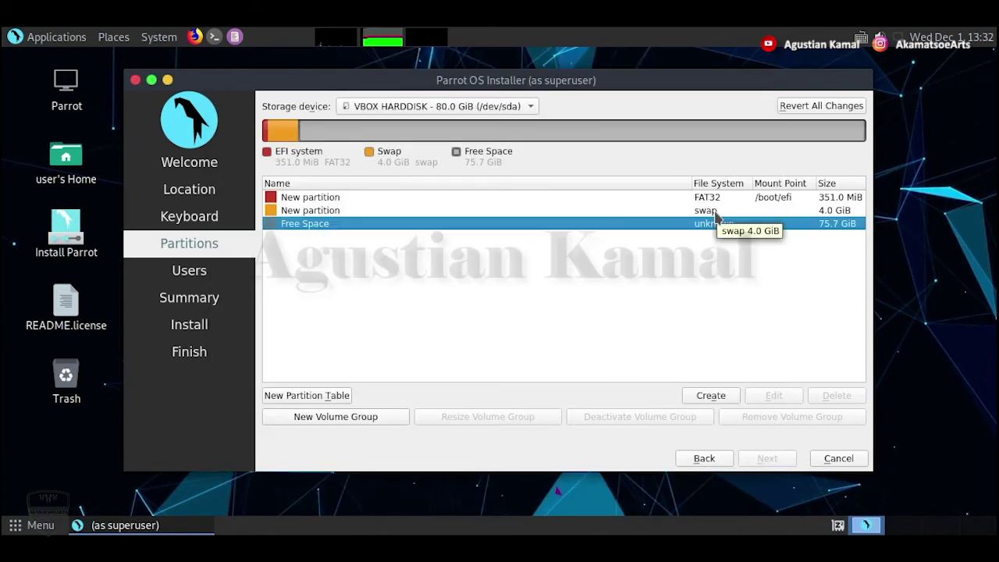
pyautogui.click(715, 212)
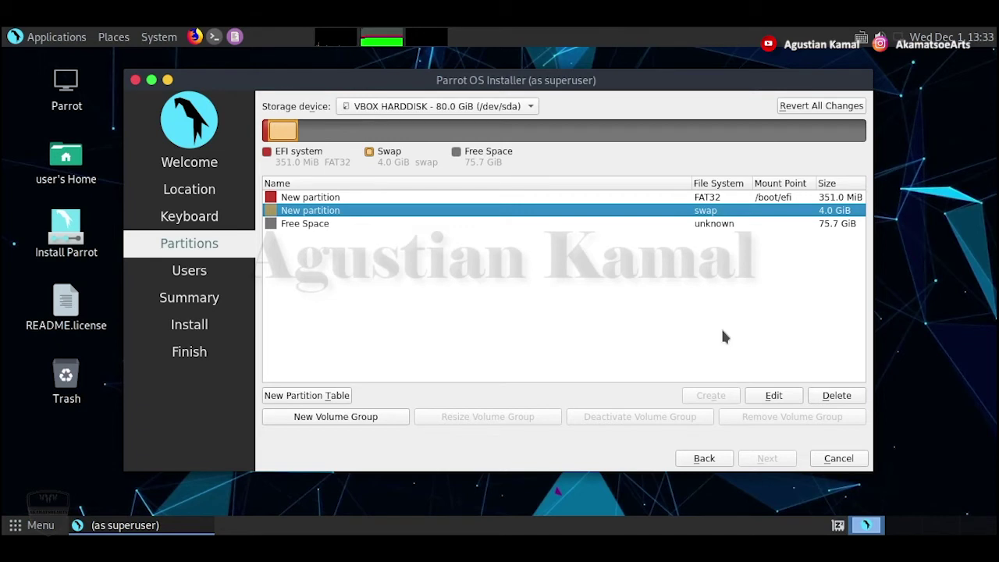
pyautogui.click(402, 223)
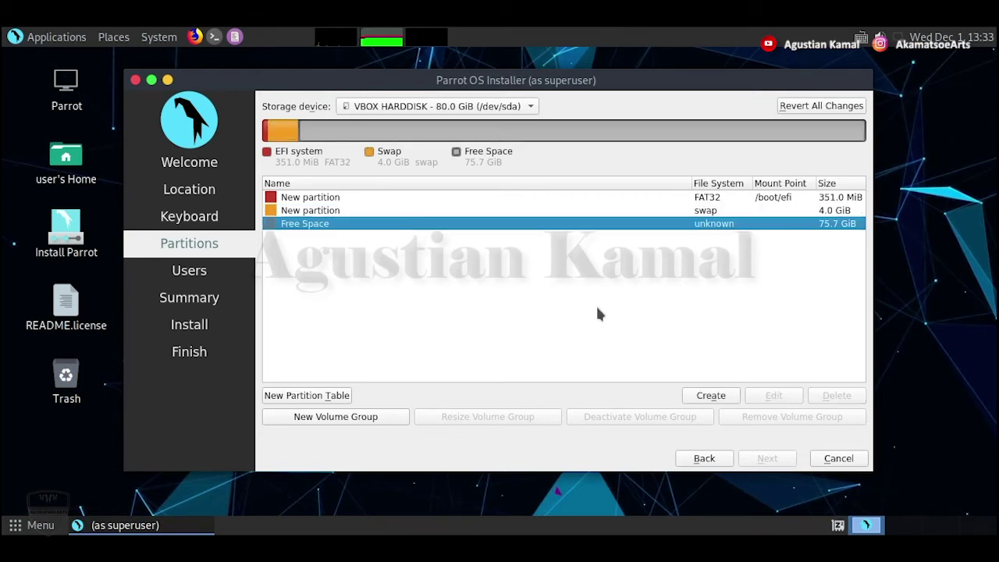
pyautogui.click(727, 396)
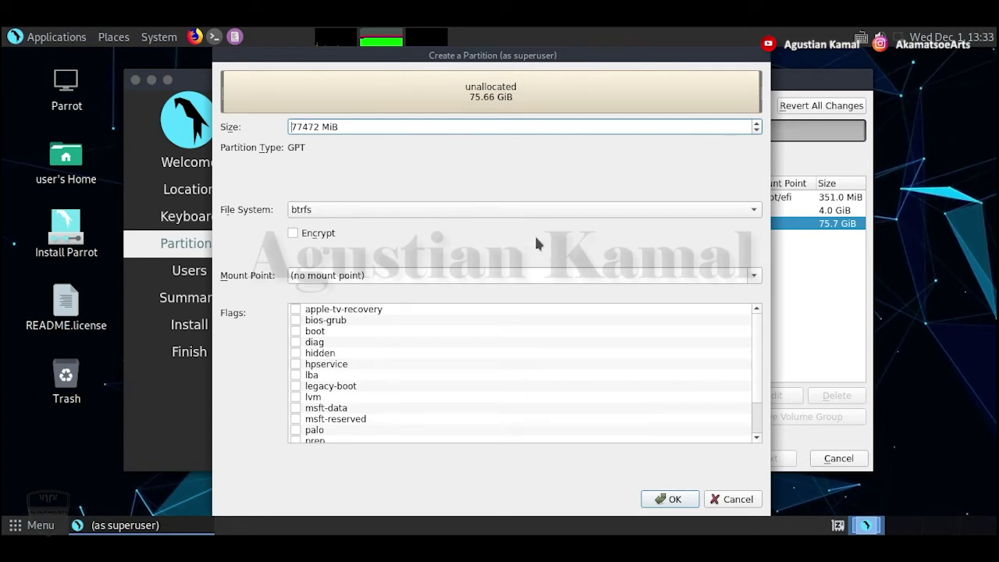
pyautogui.click(526, 209)
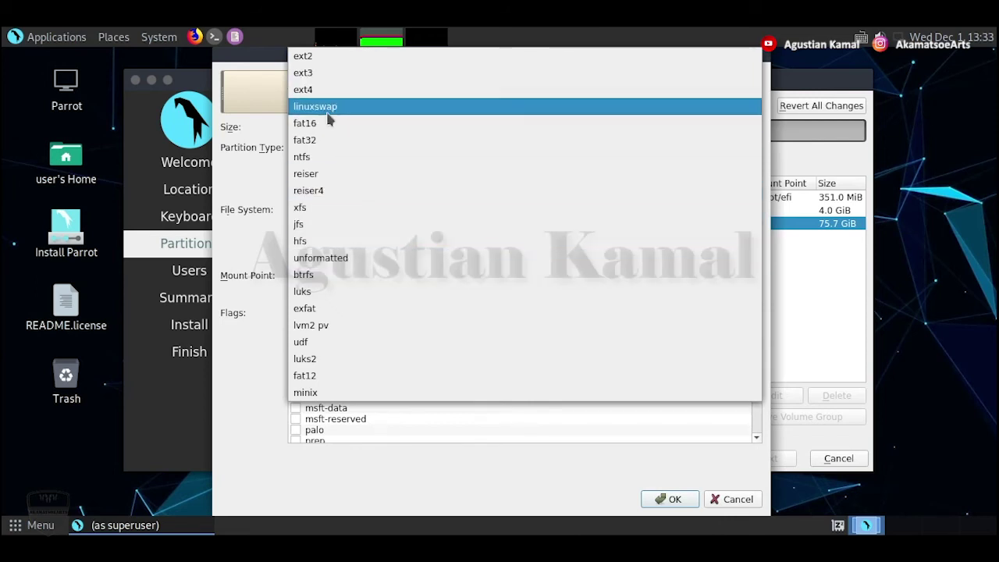
pyautogui.click(330, 282)
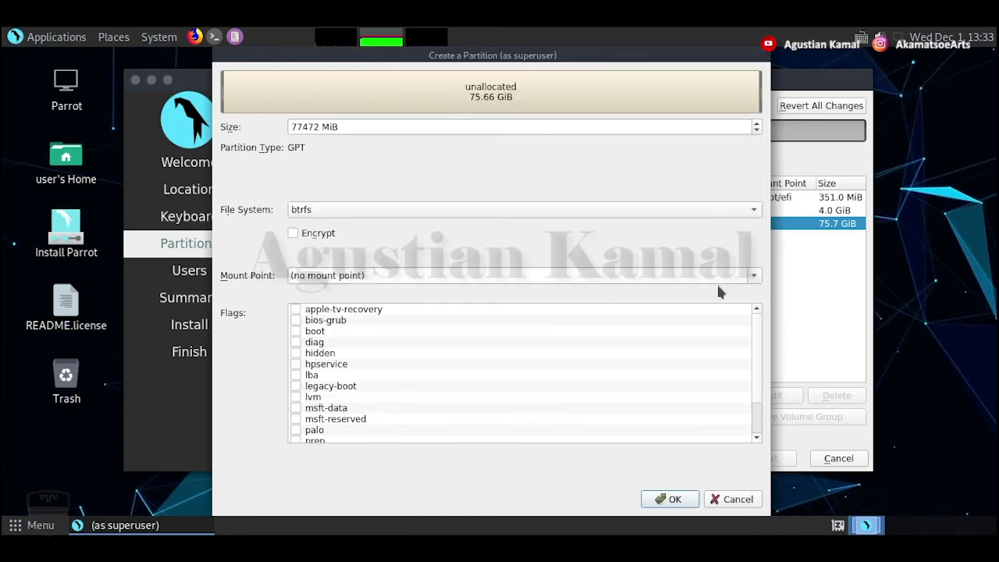
# Step: Assign the / mount point and the root flag to the btrfs partition and confirm its creation
pyautogui.click(754, 276)
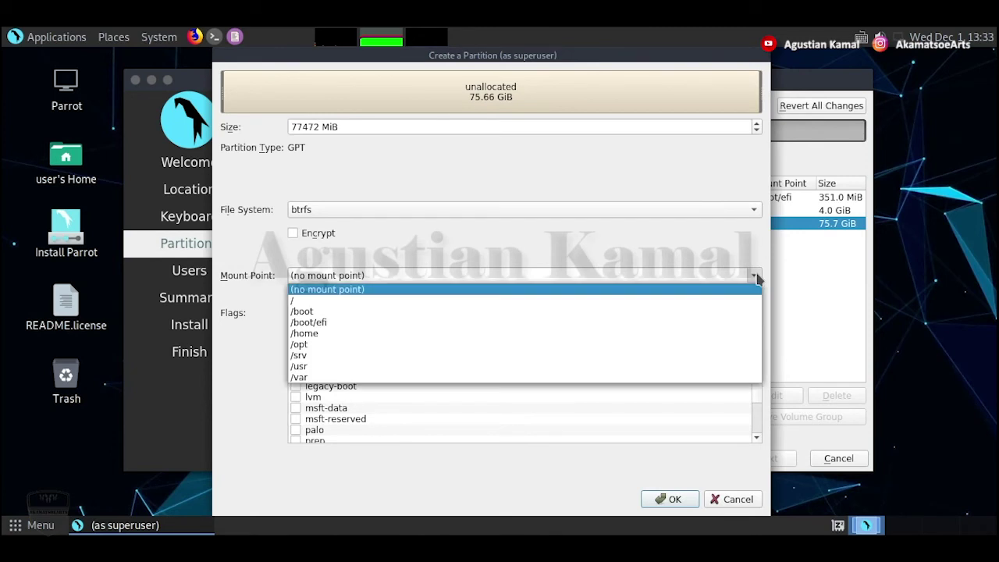
pyautogui.click(339, 301)
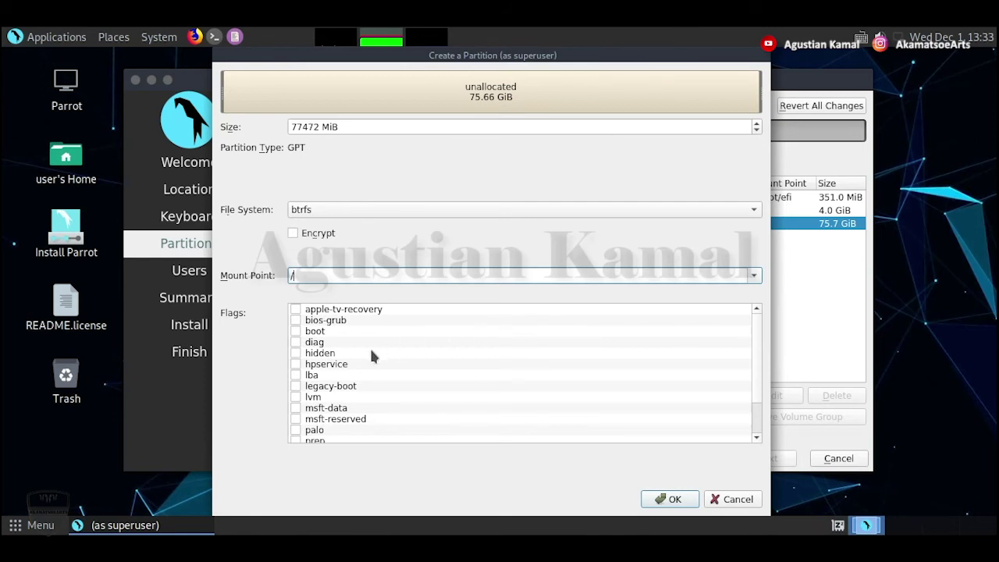
pyautogui.scroll(-2, 369, 352)
pyautogui.click(295, 420)
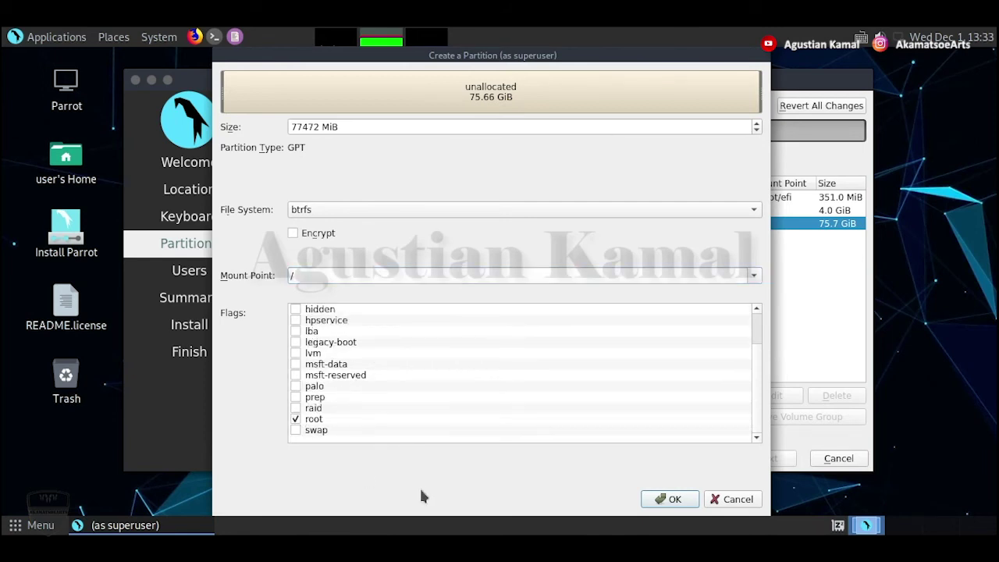
pyautogui.click(667, 499)
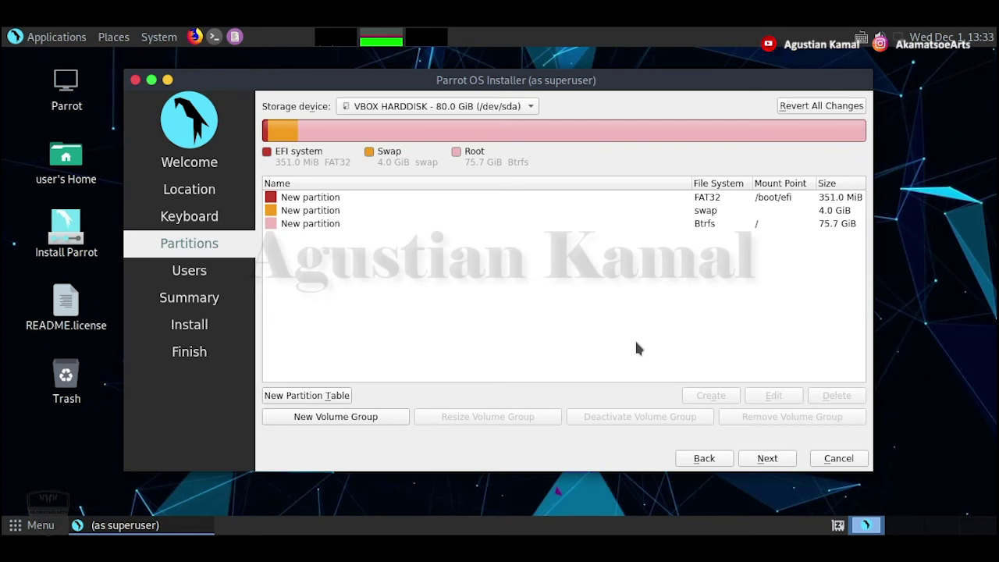
# Step: Review the EFI, swap and root partitions one after another in the partition list
pyautogui.click(693, 200)
pyautogui.click(694, 210)
pyautogui.click(691, 224)
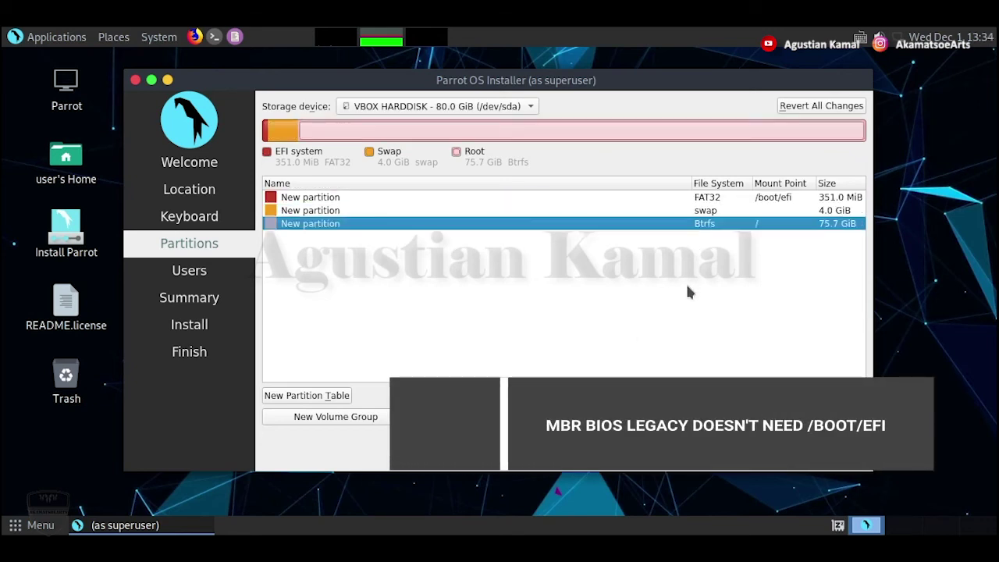